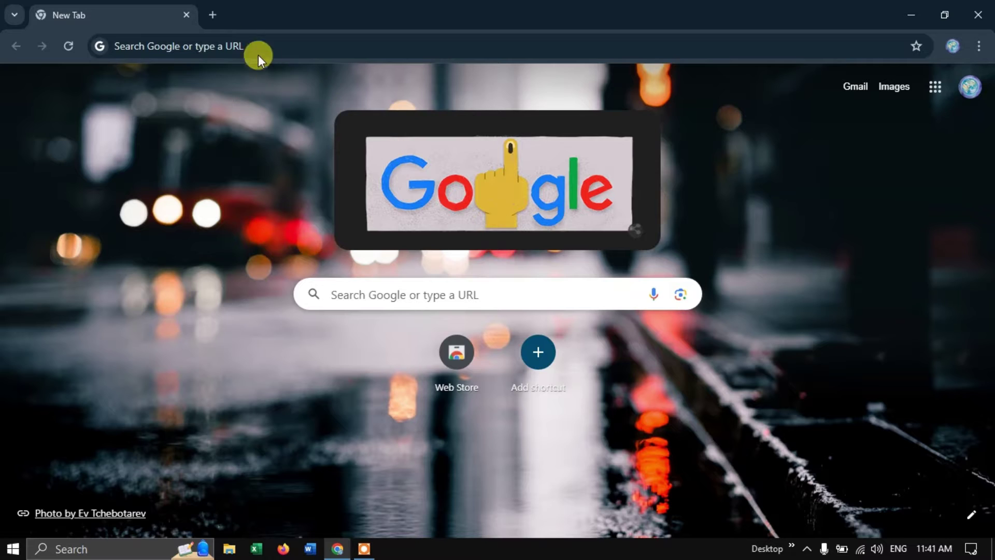
Search the web for "esri sentinel 2 land use land cover" and open the Esri Sentinel-2 Land Cover Explorer.
click(243, 45)
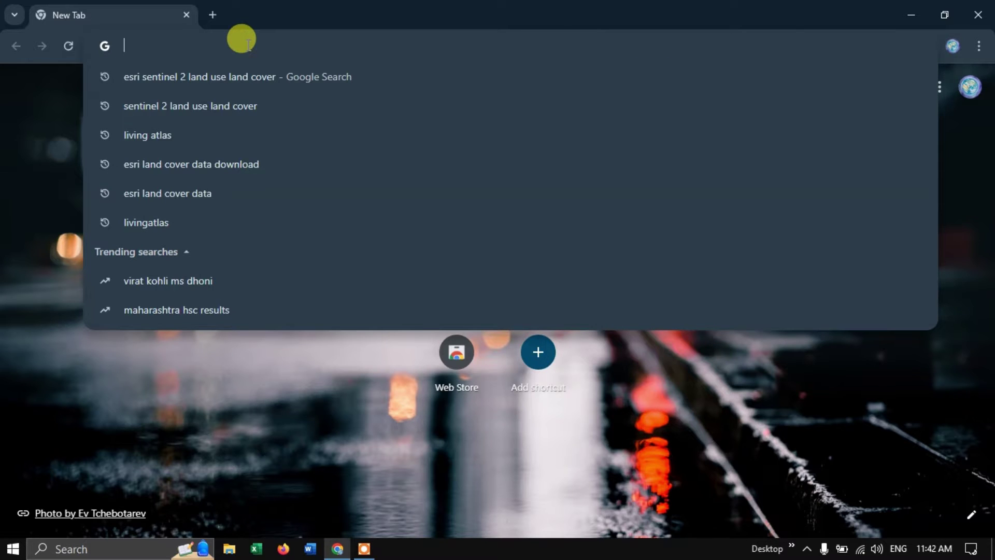
text(esri sentinel 2 land use land cover)
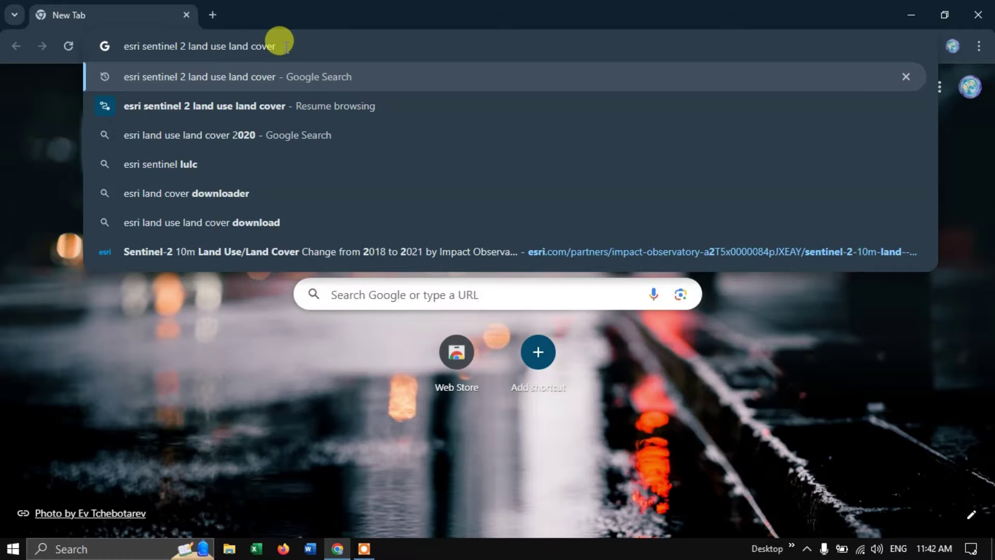
key(Return)
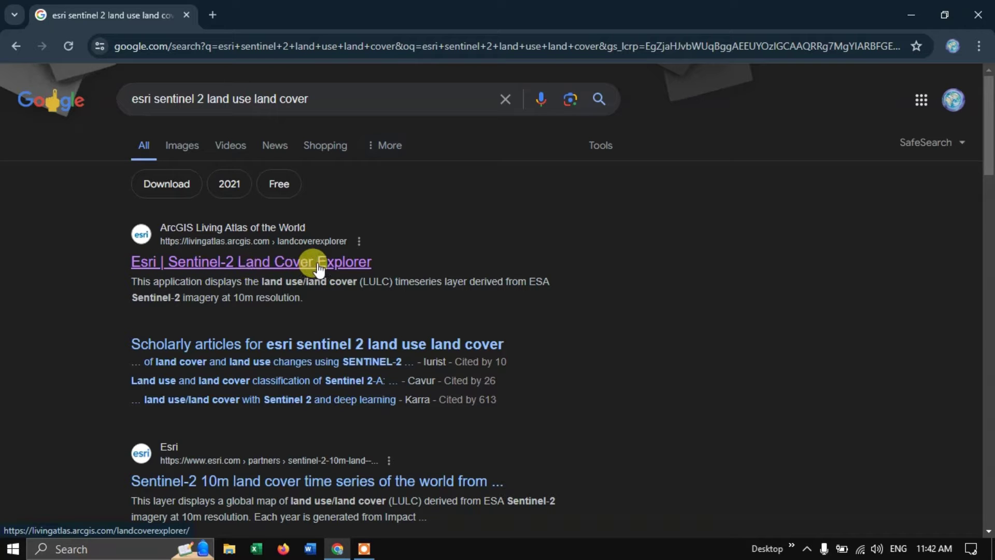
click(253, 263)
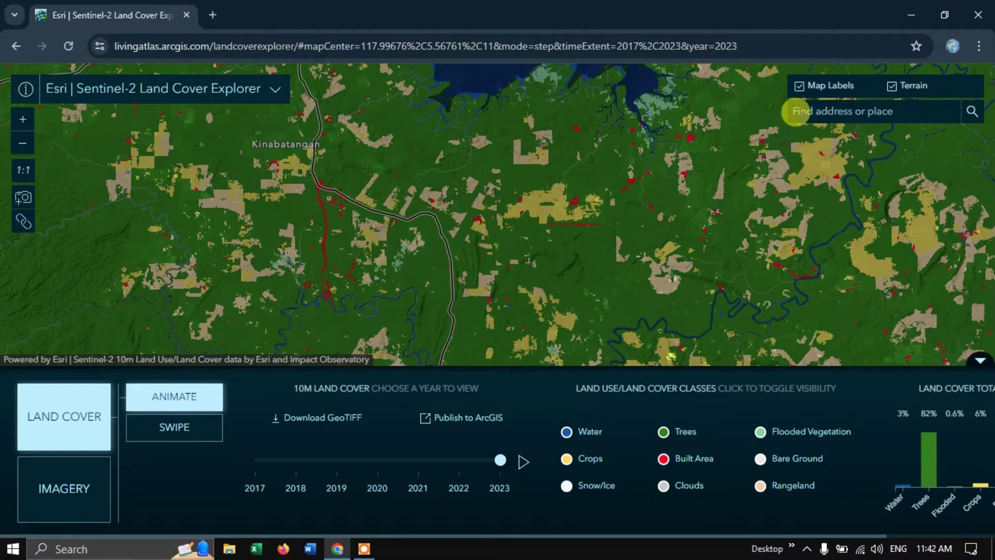
Find Hyderabad, Telangana, IND on the land cover map and show the whole city with its surroundings.
click(805, 111)
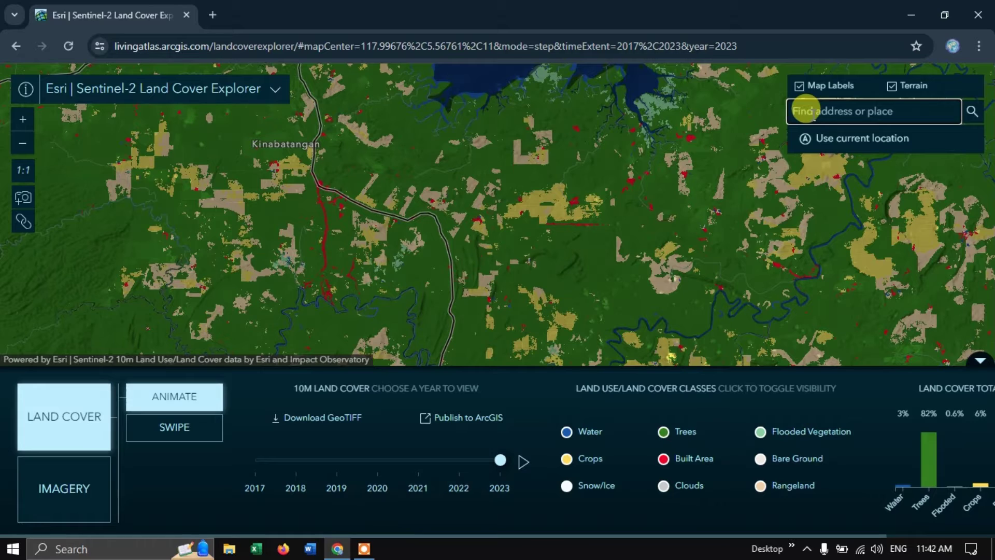
text(hyb)
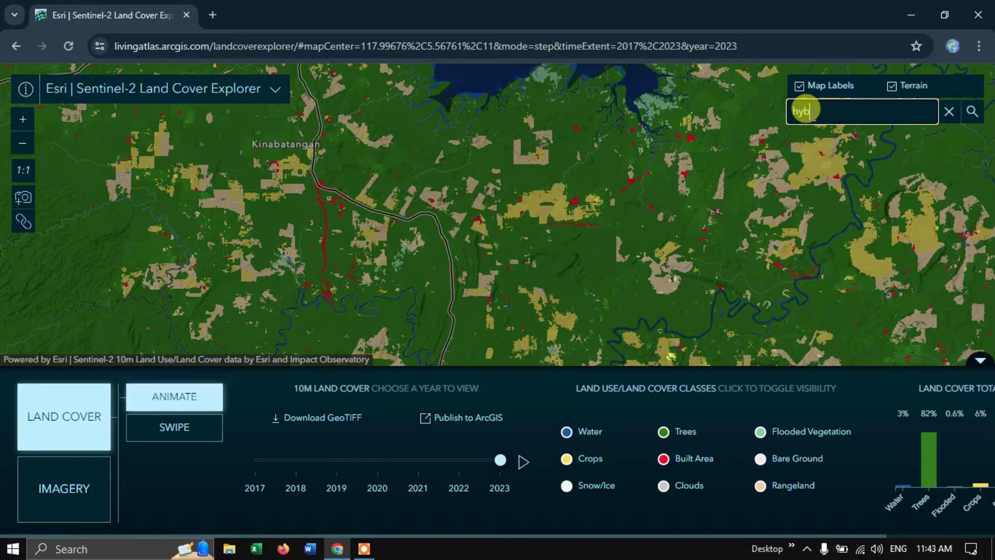
text(erabad)
click(837, 137)
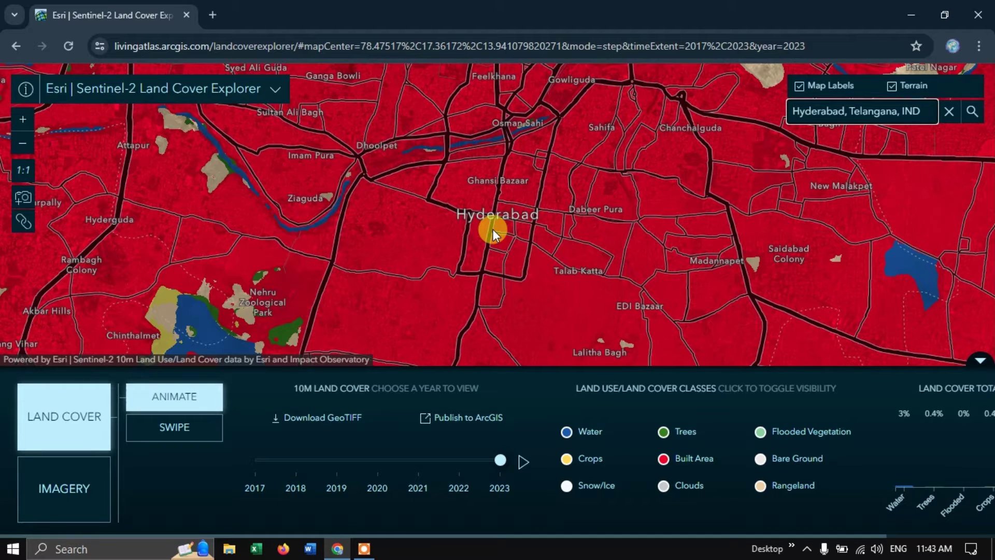
scroll(493, 229, down, 4)
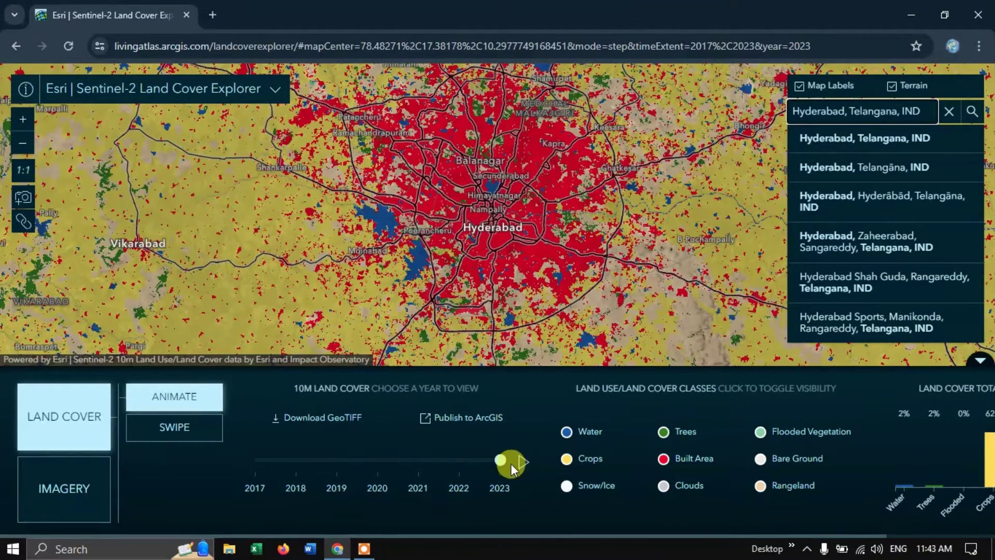
Play the yearly land cover animation for Hyderabad starting from 2017, and stop it after viewing the changes.
drag(501, 460, 256, 460)
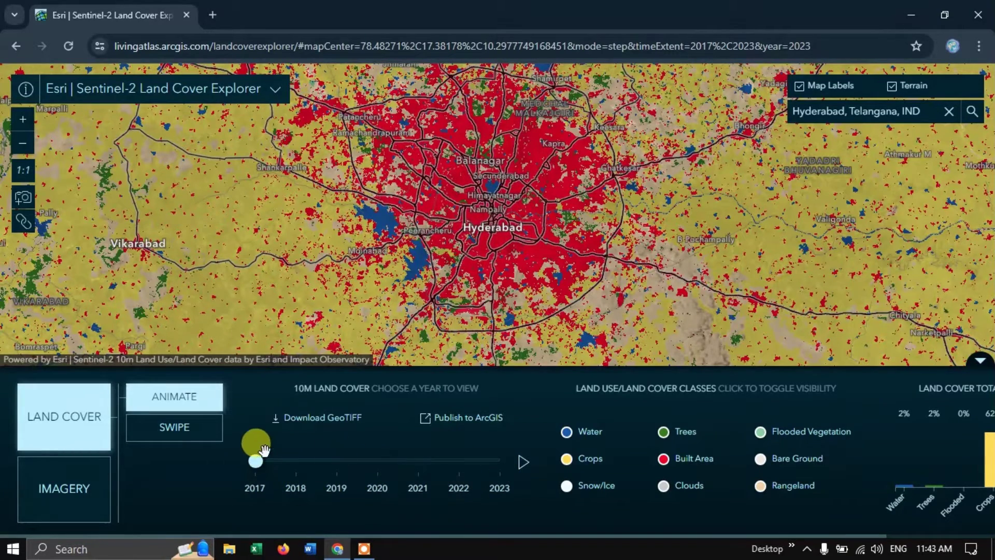
click(525, 463)
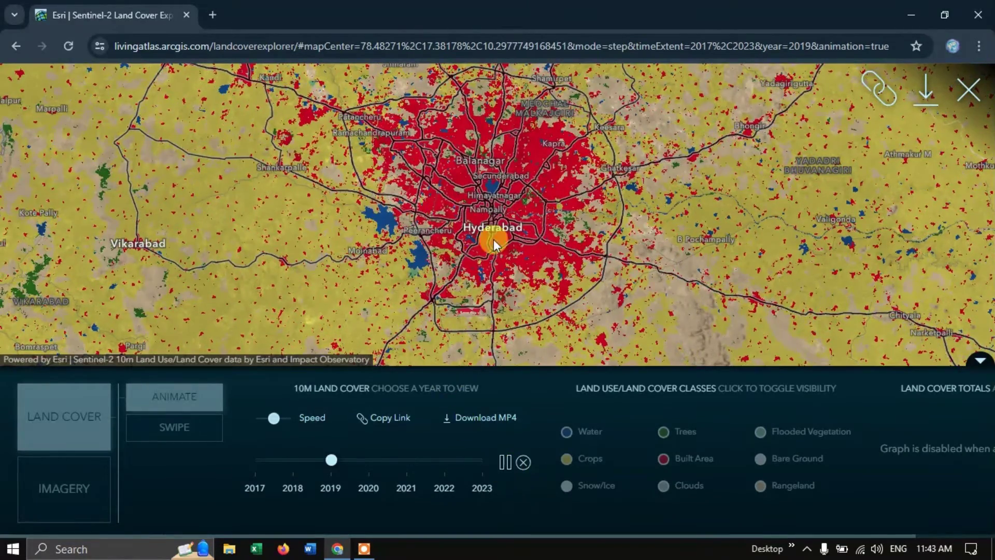
click(522, 463)
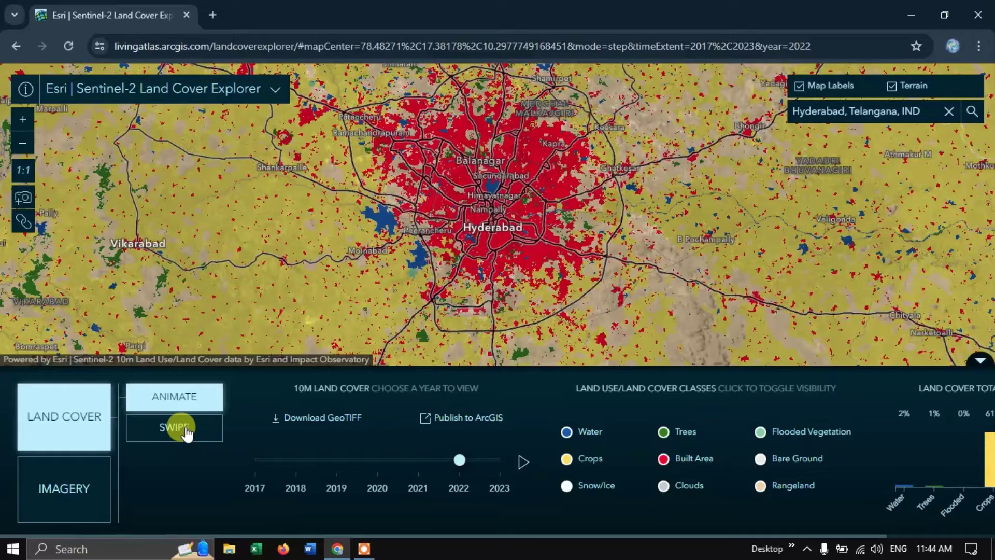
Compare the 2017 and 2023 land cover around Hyderabad in Swipe mode by moving the divider across the city.
click(186, 429)
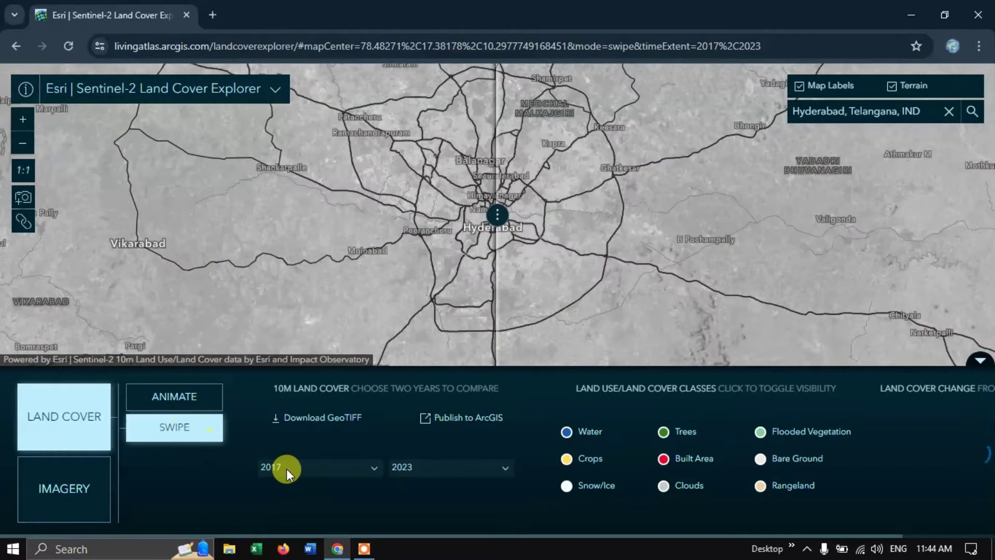
click(287, 468)
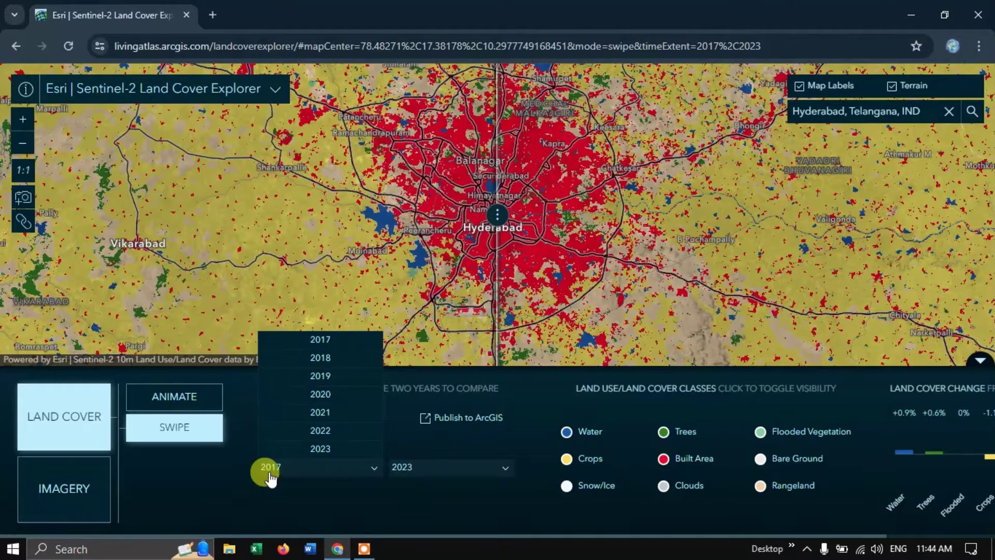
click(247, 480)
click(438, 467)
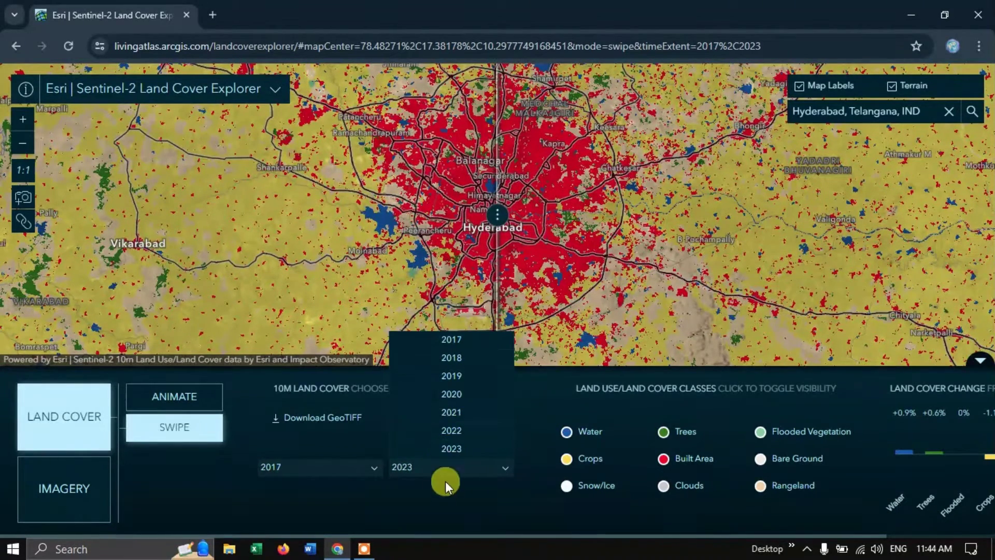
click(443, 498)
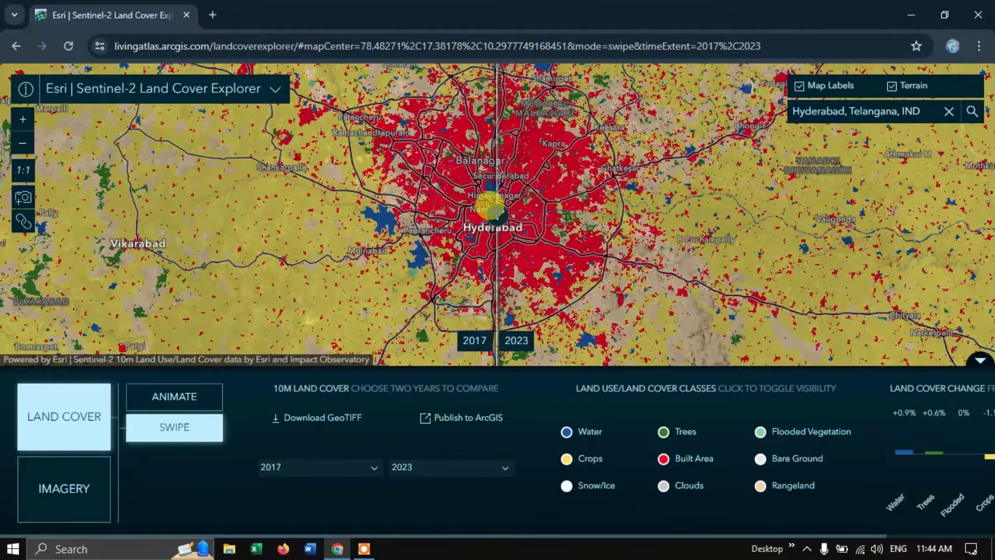
drag(487, 215, 311, 211)
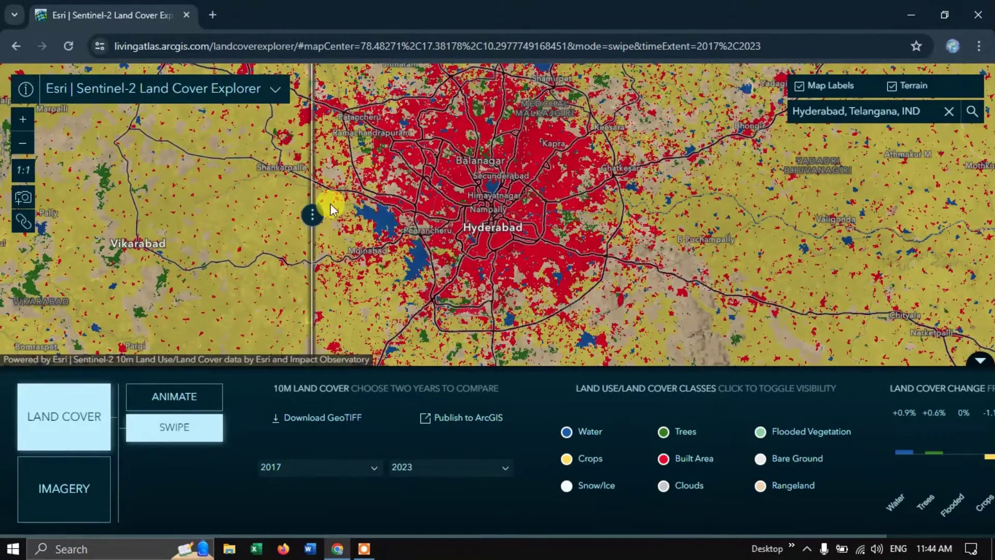
mouse_move(311, 214)
drag(311, 214, 331, 227)
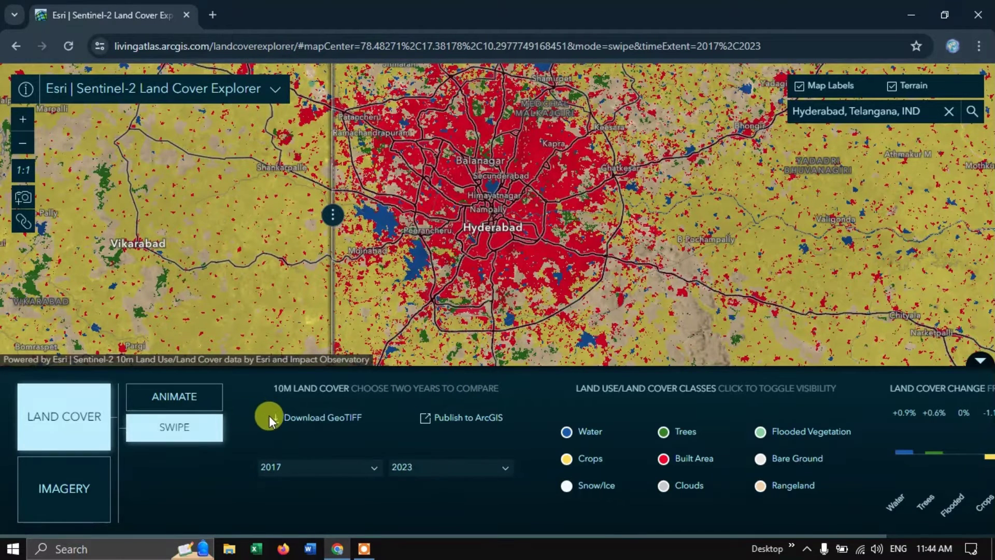
Open the GeoTIFF download map and download the 2023 land cover file for tile 44P in southern India.
click(306, 422)
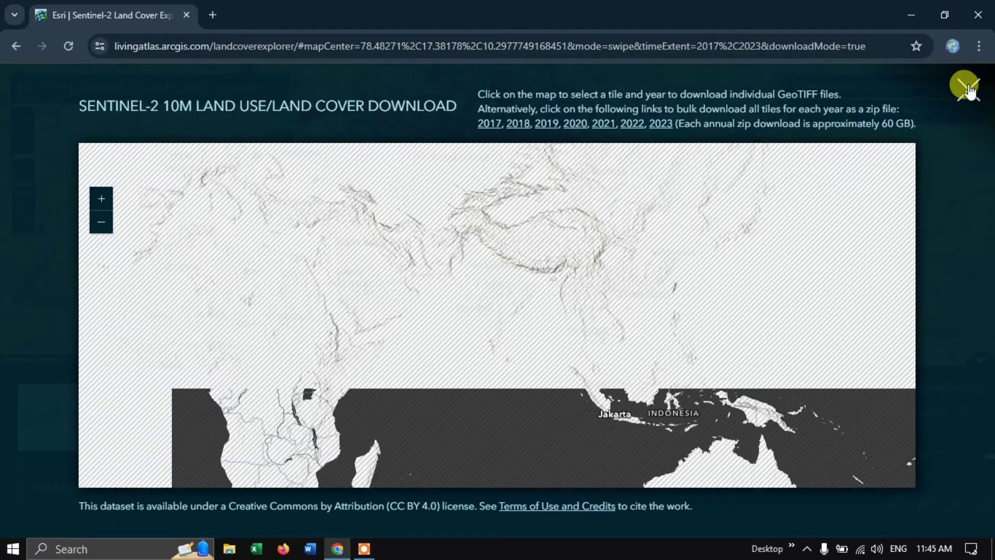
click(968, 88)
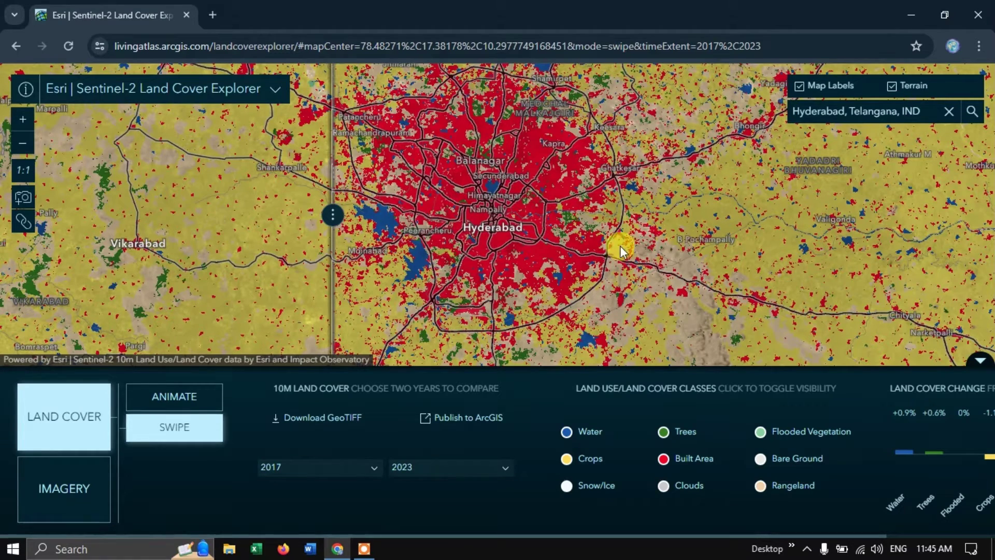
click(314, 418)
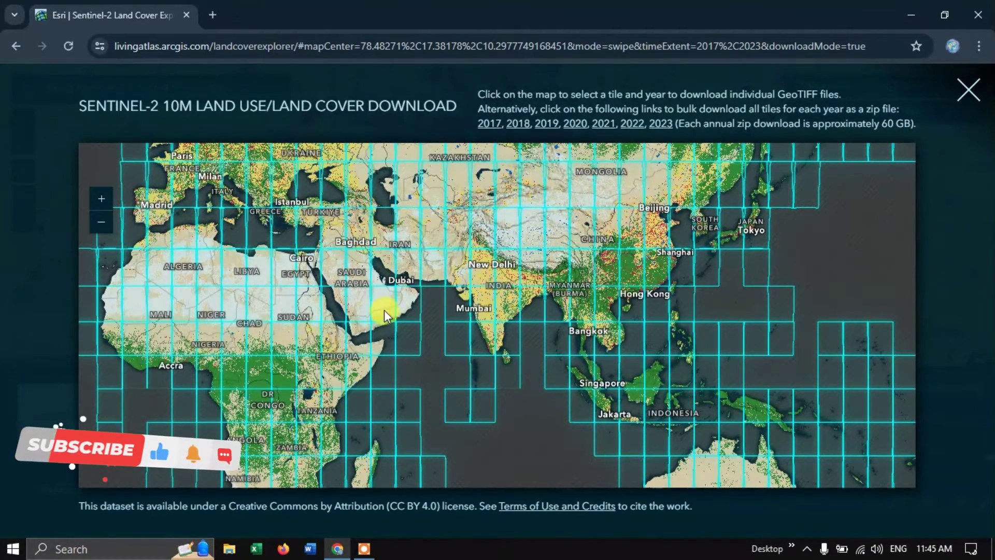
drag(402, 290, 492, 293)
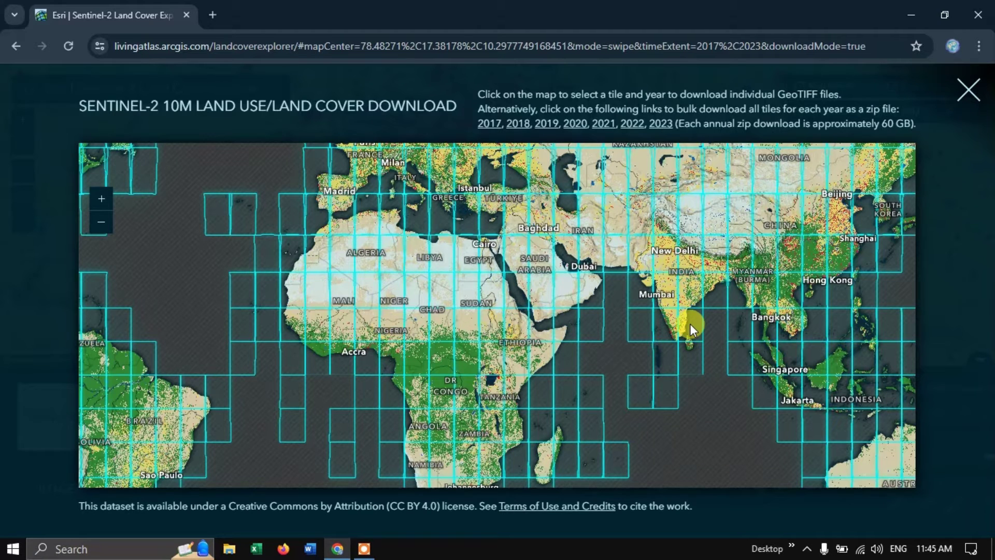
scroll(709, 328, up, 1)
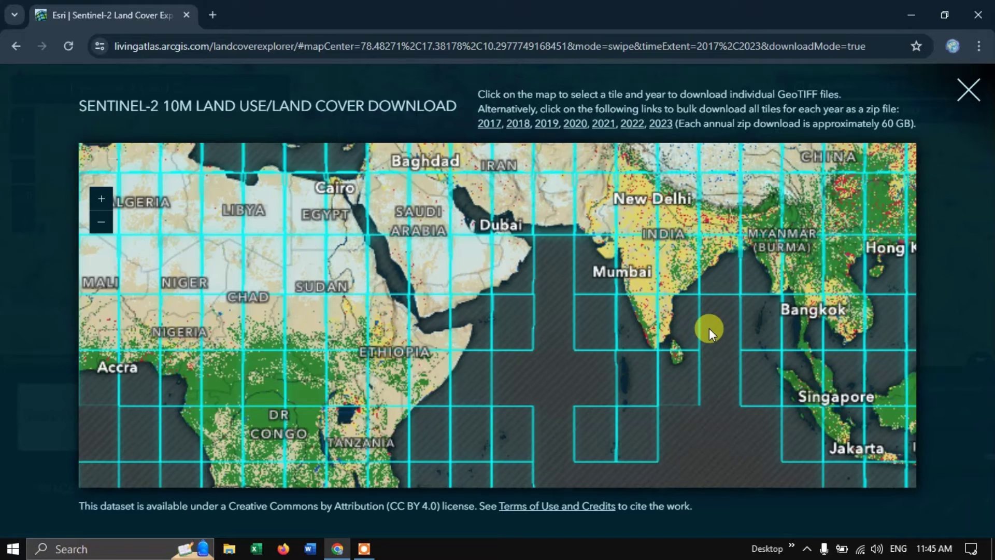
click(678, 315)
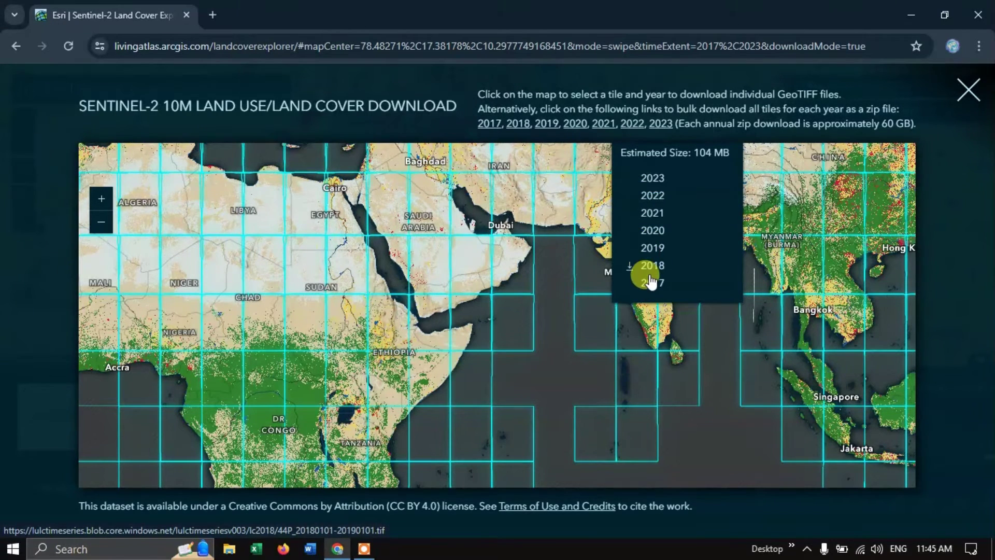
click(654, 178)
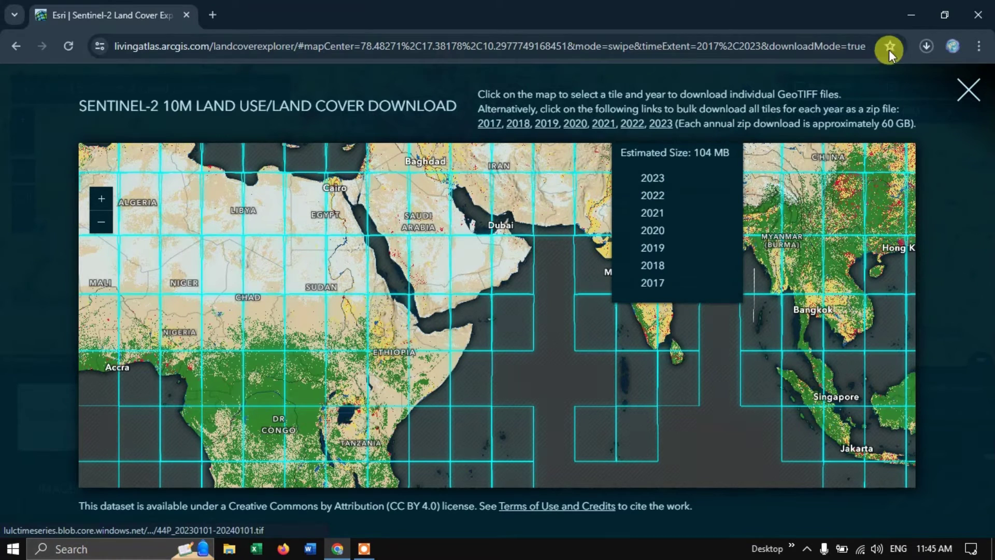
Download the 2017 GeoTIFF for the same tile and show the downloaded files in their folder.
click(926, 45)
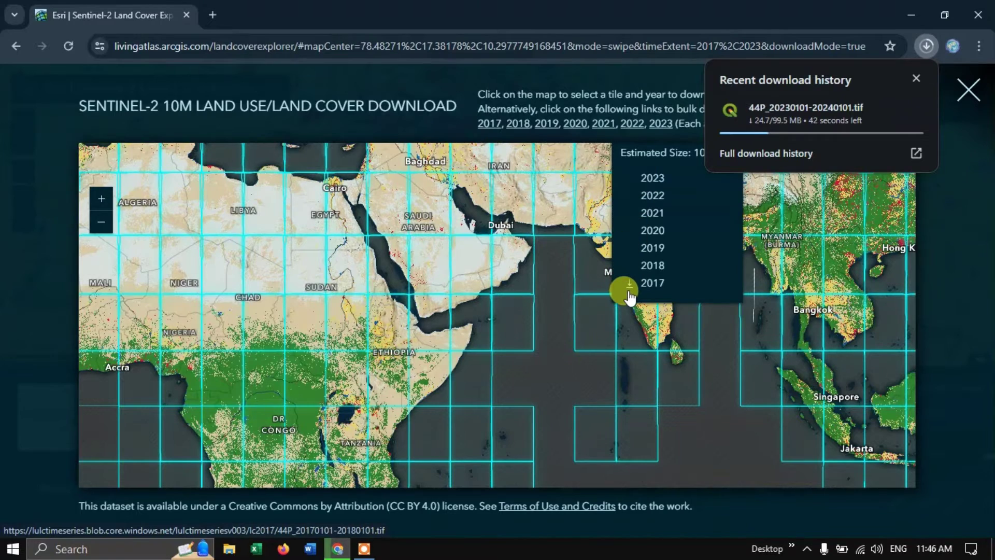
click(632, 284)
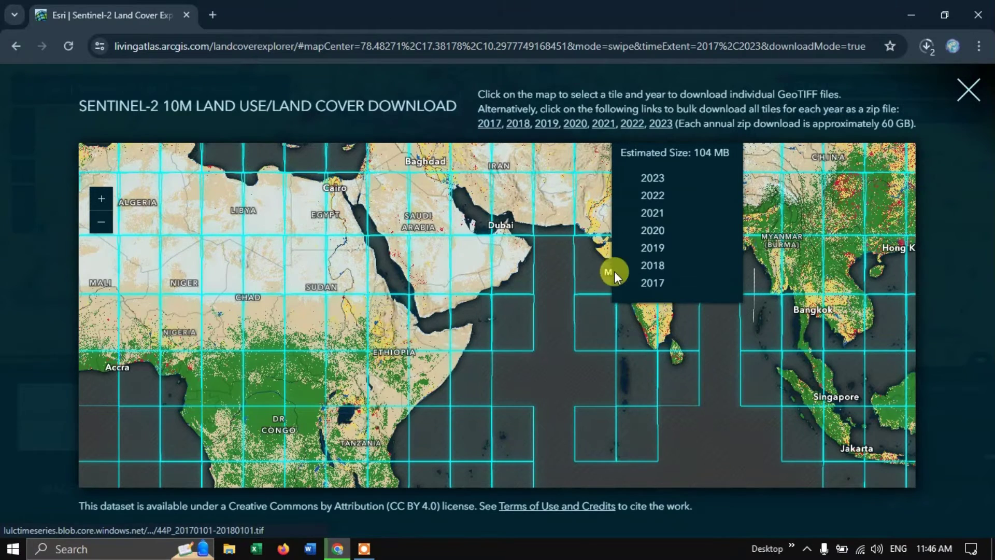
click(923, 48)
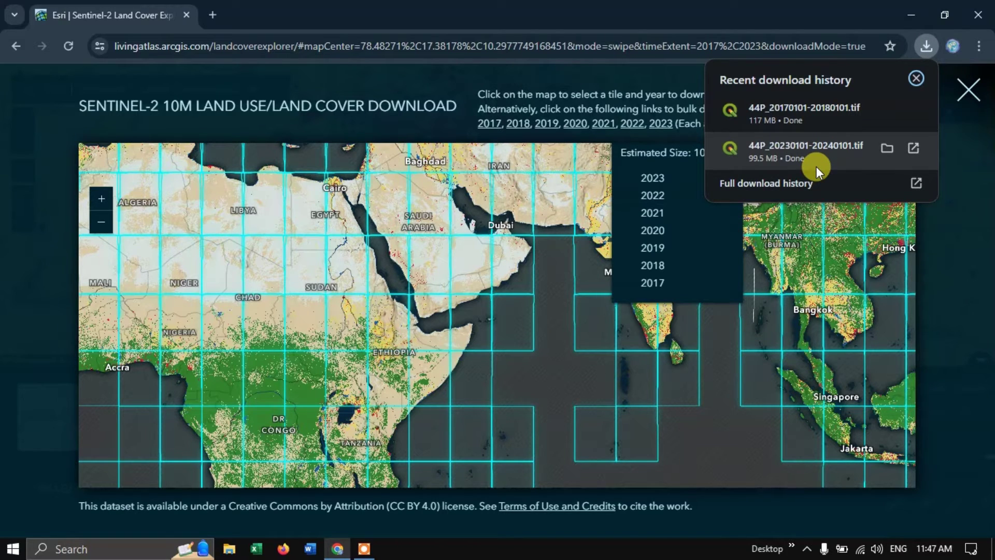
click(888, 148)
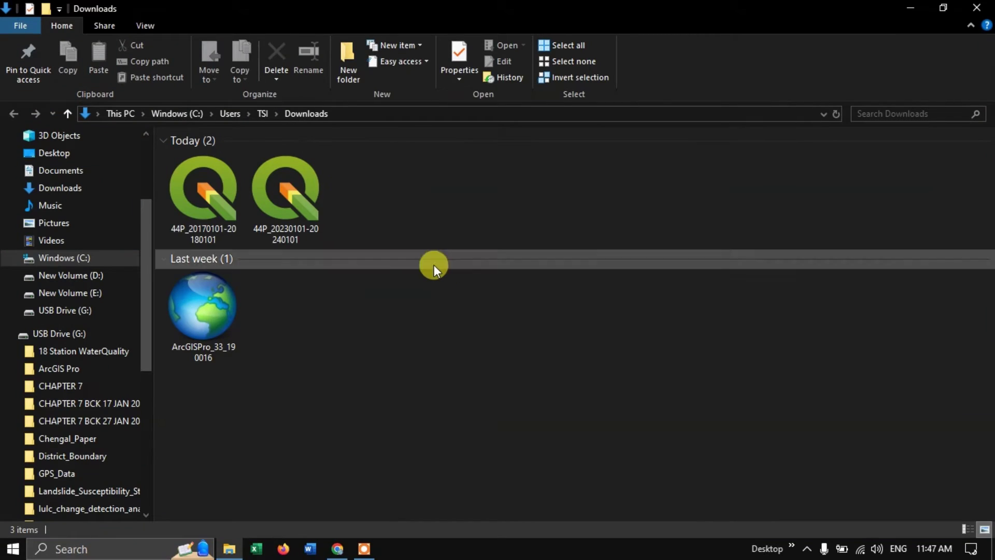
Search the computer for qgis and launch QGIS Desktop 3.28.11.
key(super)
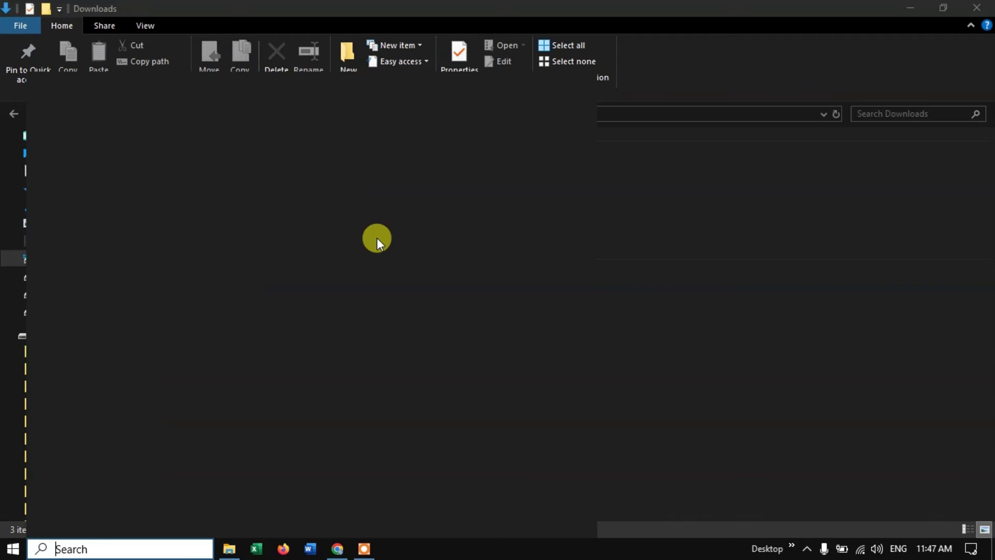
text(qgis)
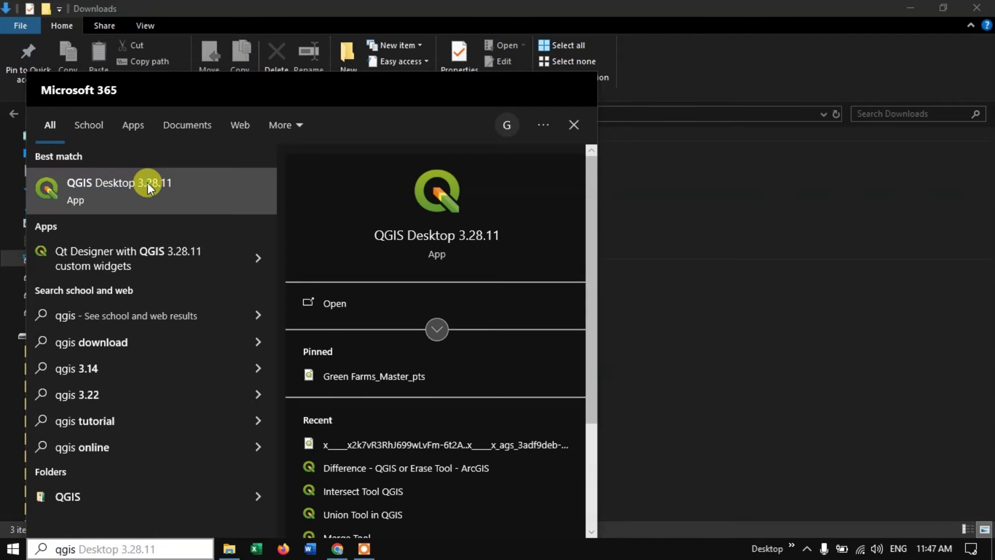
click(148, 182)
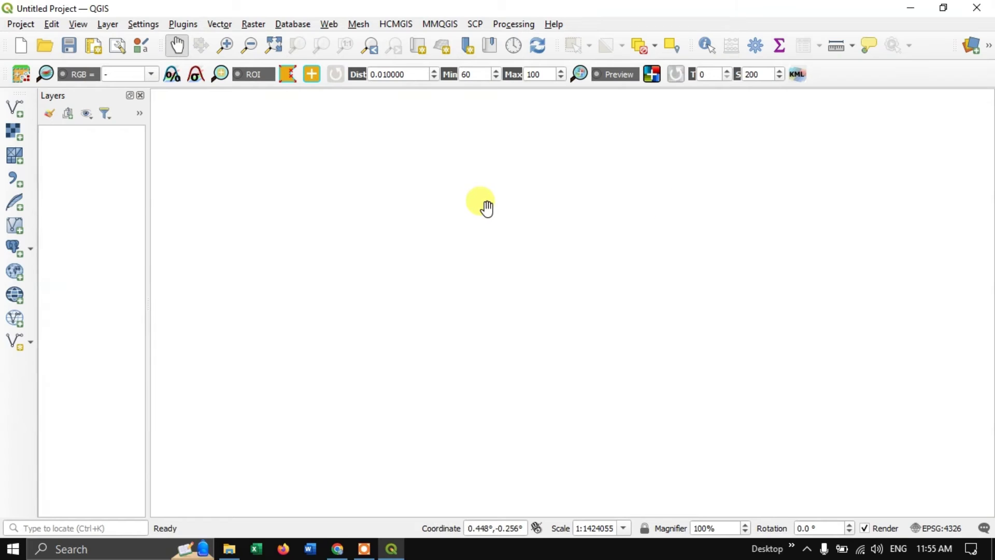
Add the downloaded 2023 land cover raster 44P_20230101-20240101.tif to the project as a raster layer.
click(117, 28)
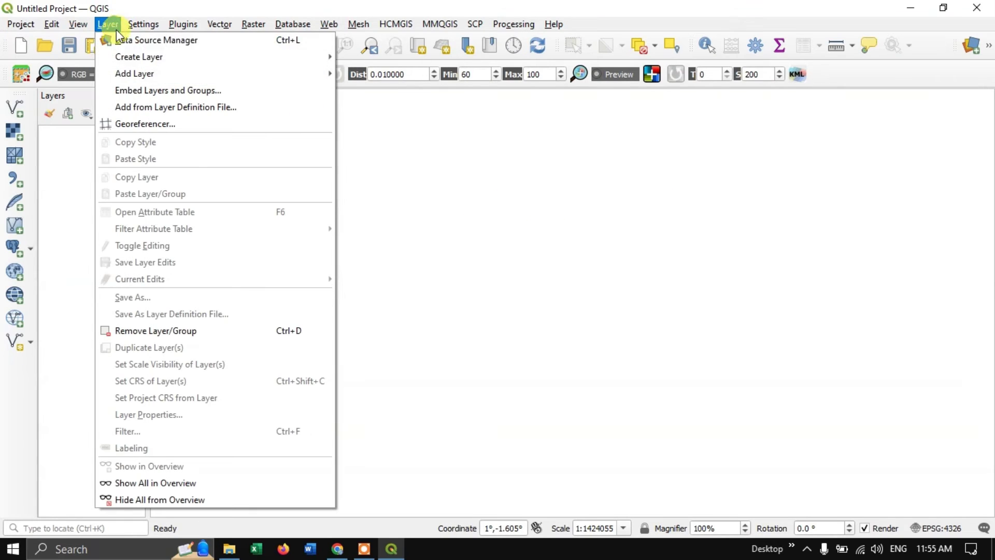
mouse_move(125, 73)
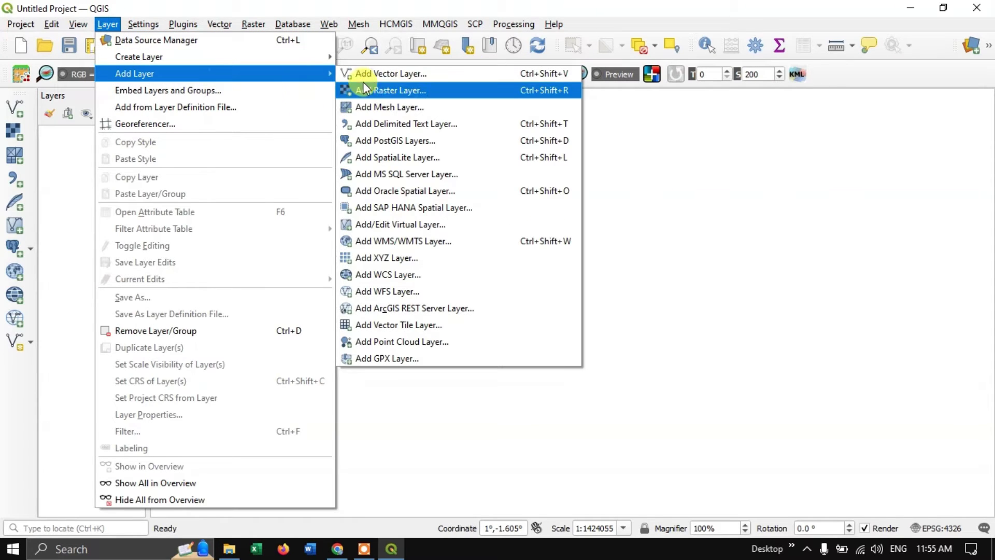
click(404, 91)
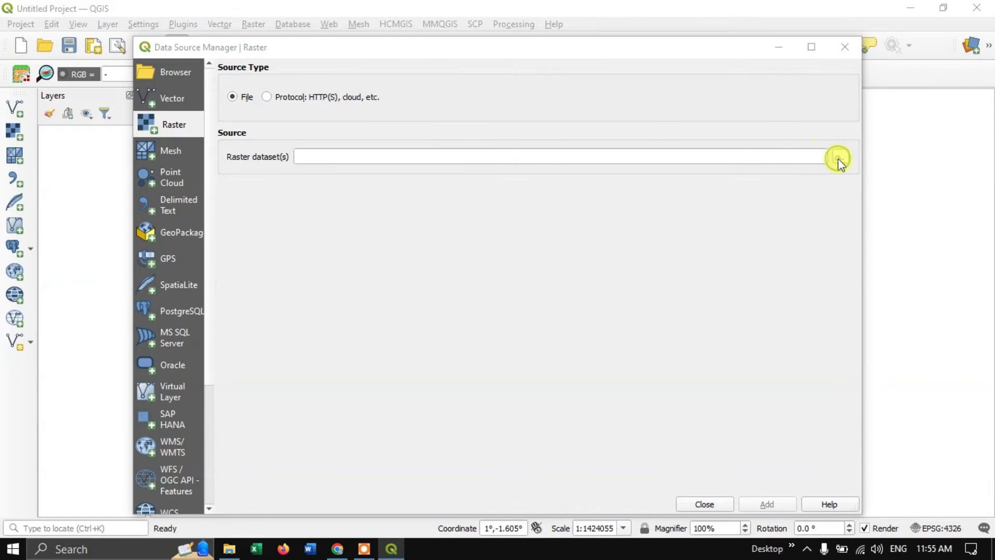
click(840, 157)
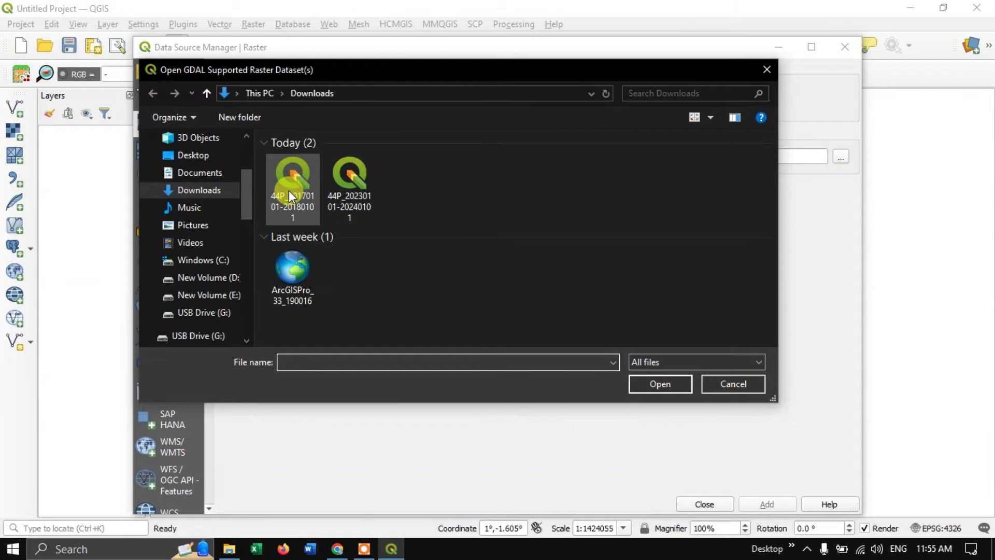
click(343, 182)
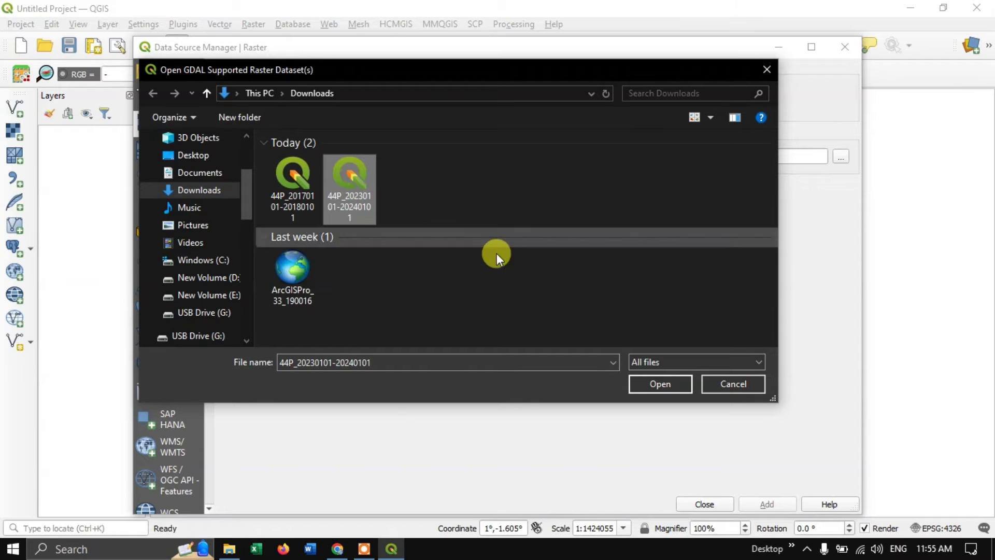
click(655, 382)
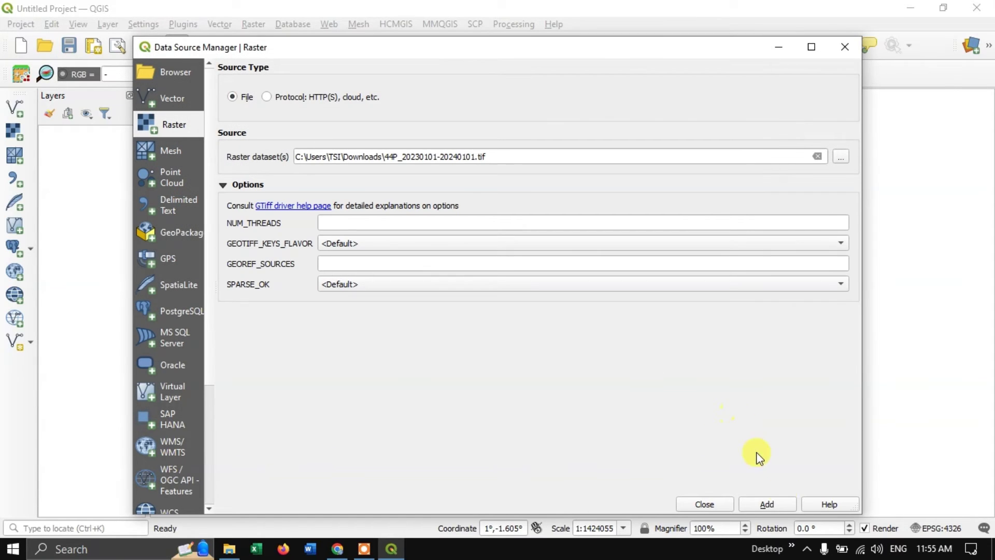
click(780, 503)
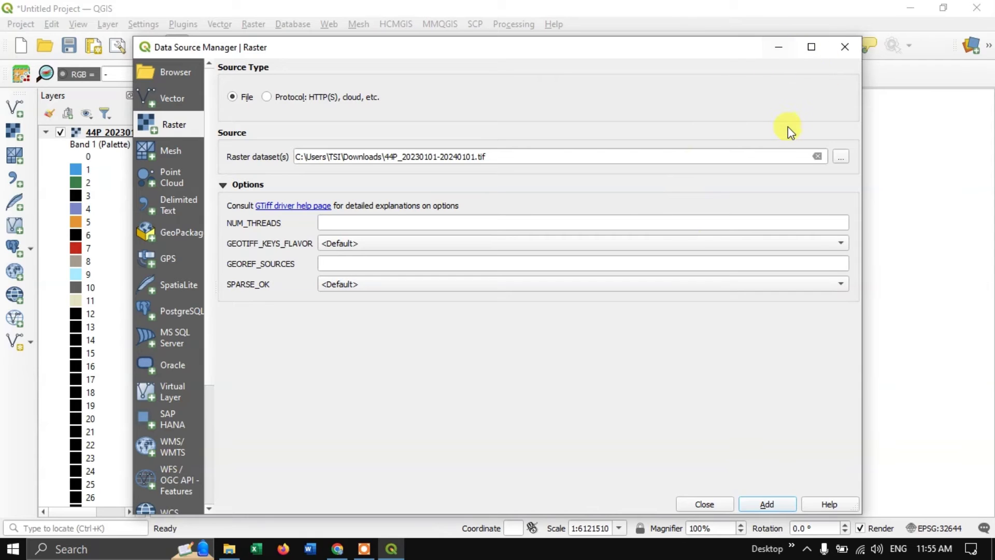
Move the data source window aside and examine the 2023 land cover raster along the coast.
drag(469, 50, 602, 515)
scroll(516, 260, up, 3)
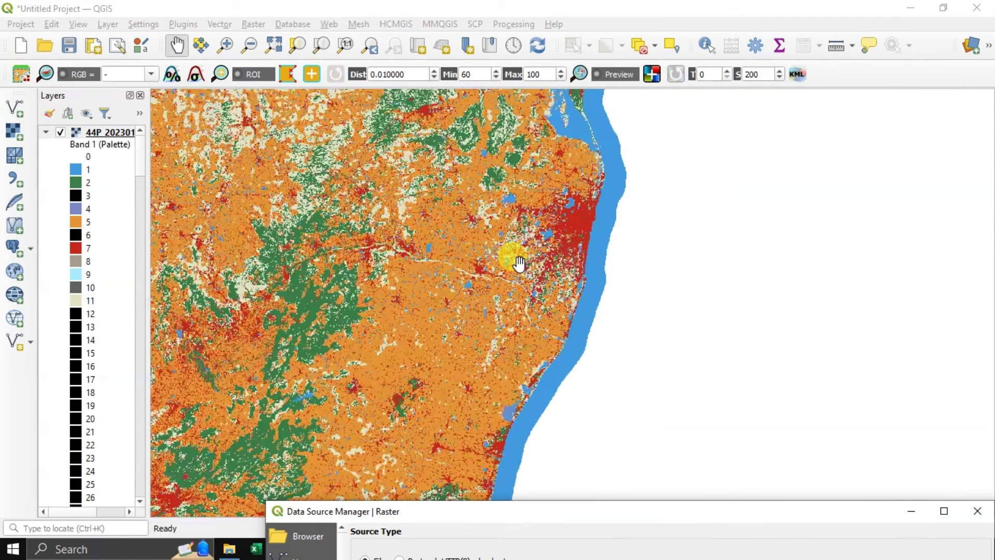
scroll(569, 235, down, 3)
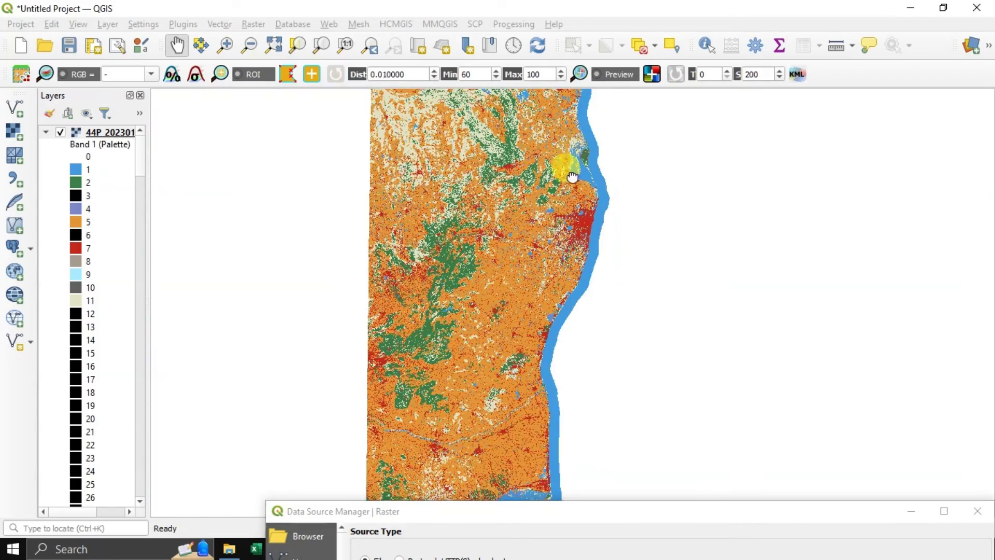
drag(566, 166, 539, 336)
scroll(540, 243, up, 3)
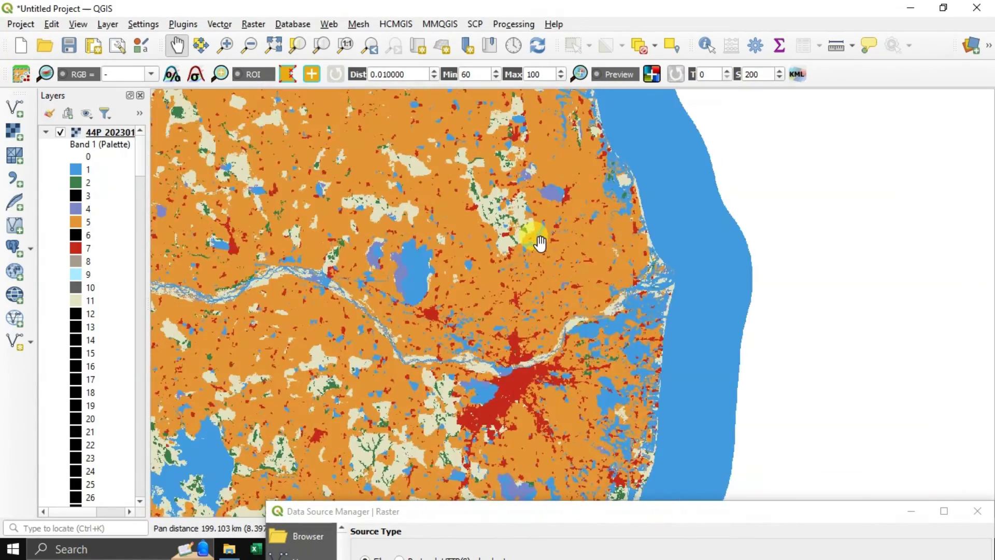
scroll(534, 237, down, 3)
scroll(533, 233, up, 2)
Add the 2017 land cover raster 44P_20170101-20180101.tif as a second layer and close the data source window.
drag(471, 514, 434, 56)
click(936, 165)
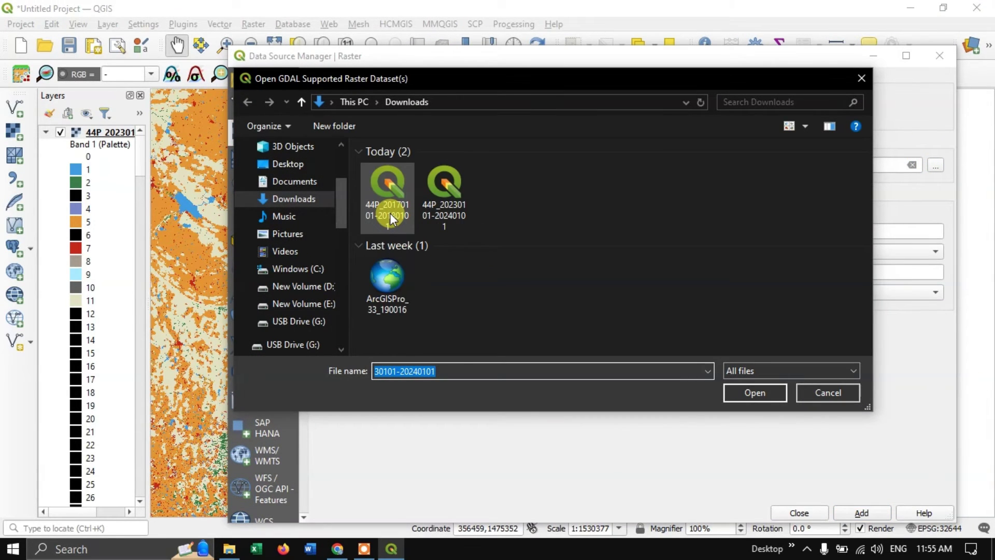
click(383, 210)
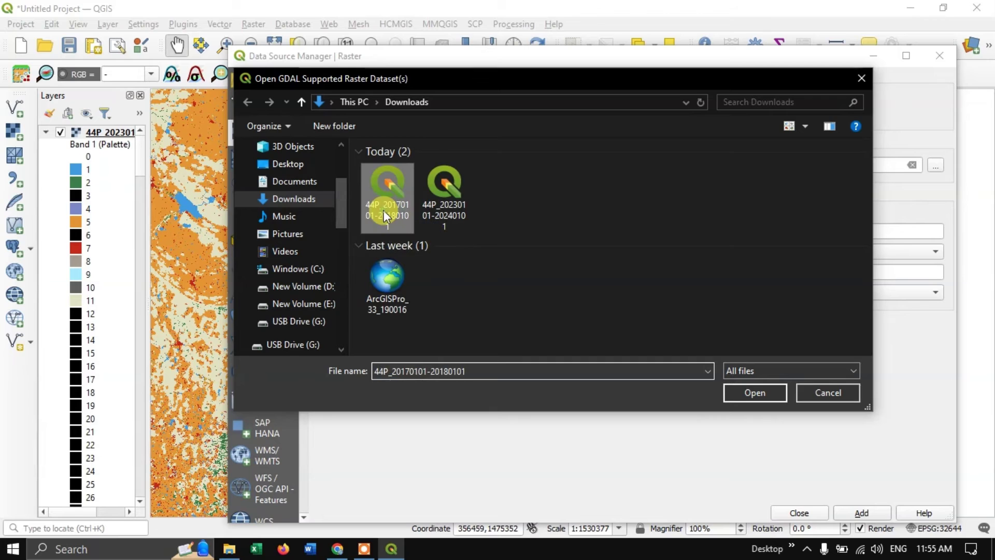
click(755, 391)
click(860, 511)
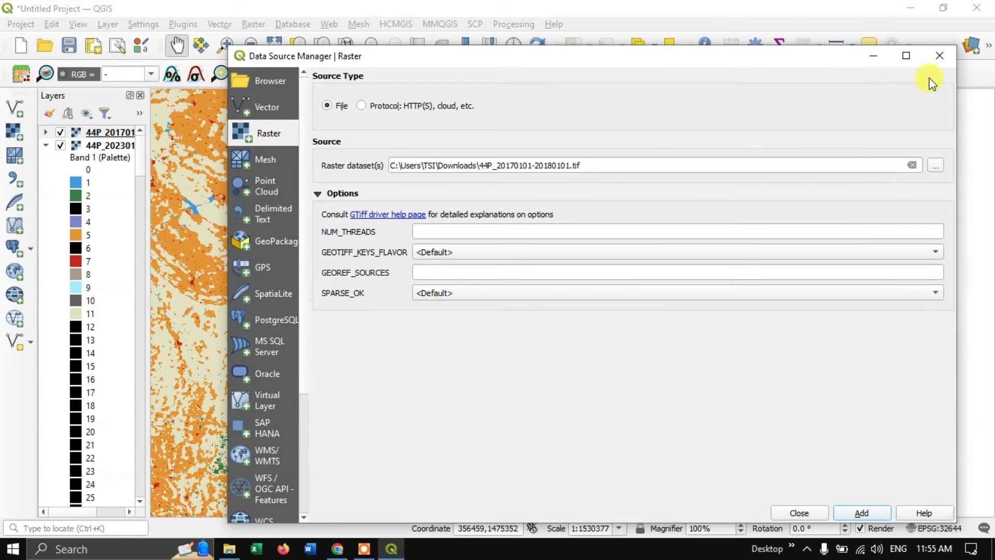
click(946, 61)
Compare the 2017 and 2023 land cover around the large coastal city by repeatedly hiding and showing the 2017 layer.
scroll(555, 222, down, 2)
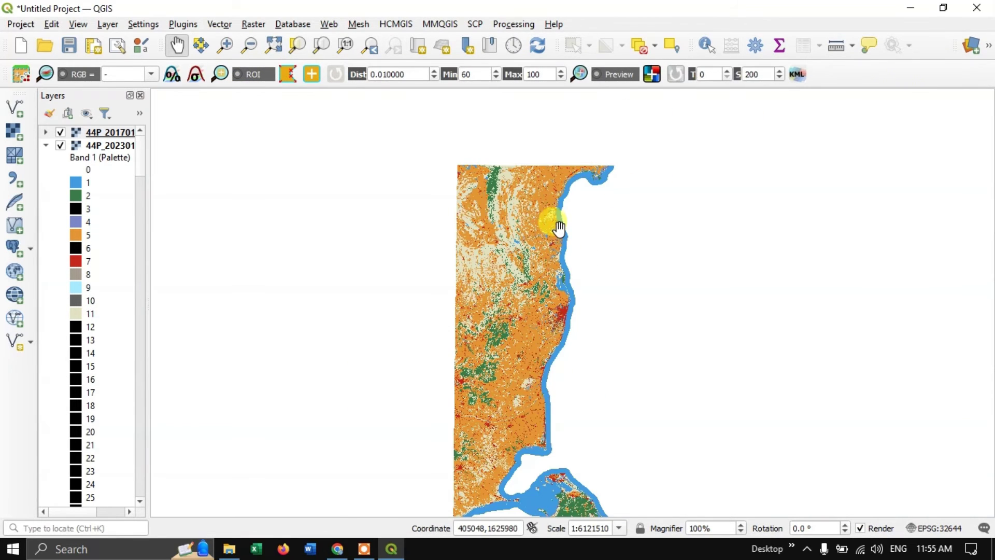
scroll(559, 228, up, 2)
drag(500, 351, 514, 129)
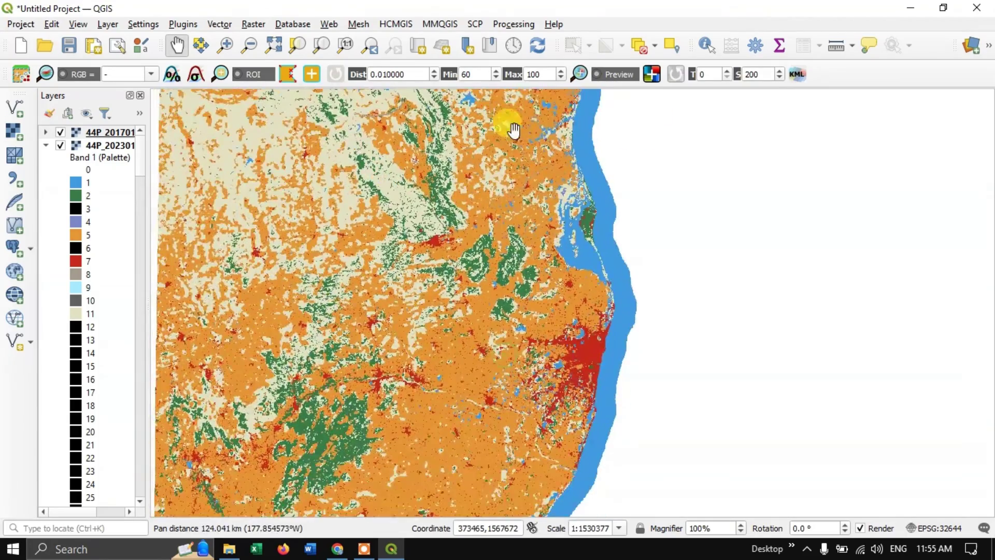
drag(570, 332, 499, 220)
scroll(497, 207, up, 1)
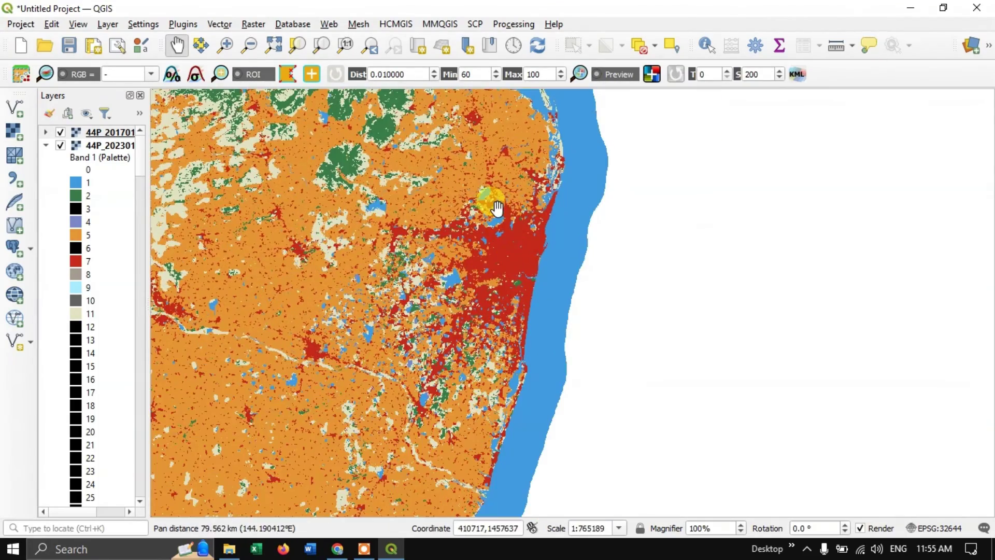
click(58, 133)
click(59, 133)
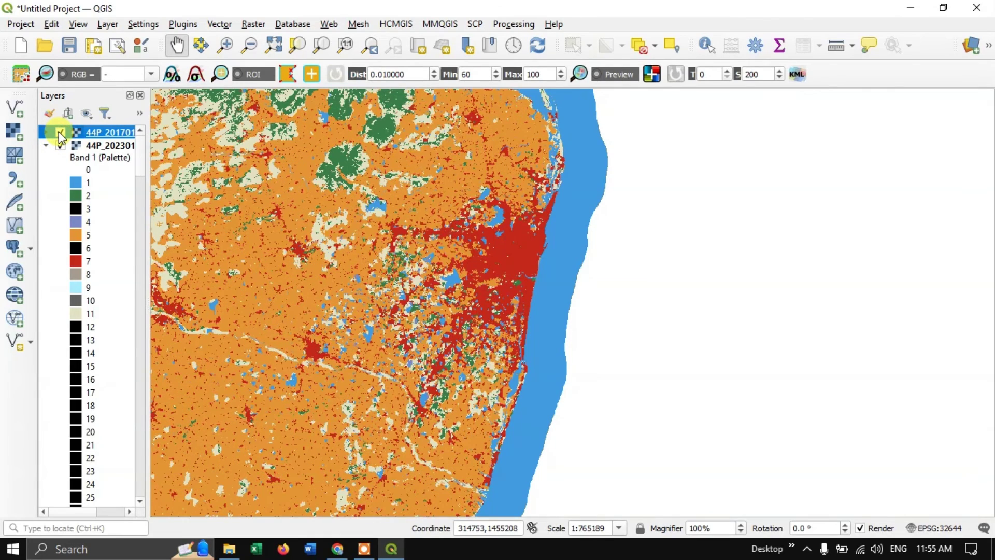
click(58, 133)
click(59, 133)
click(60, 132)
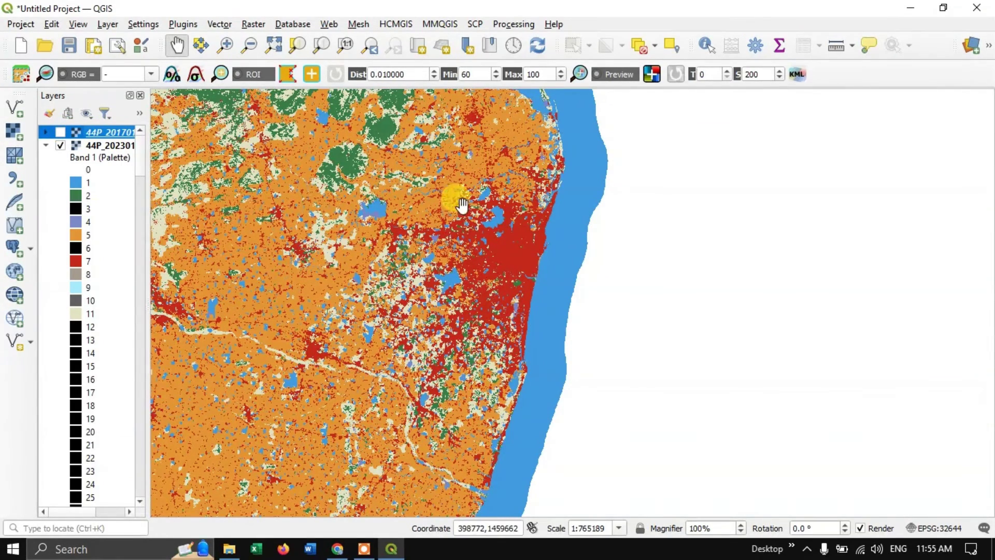
click(61, 132)
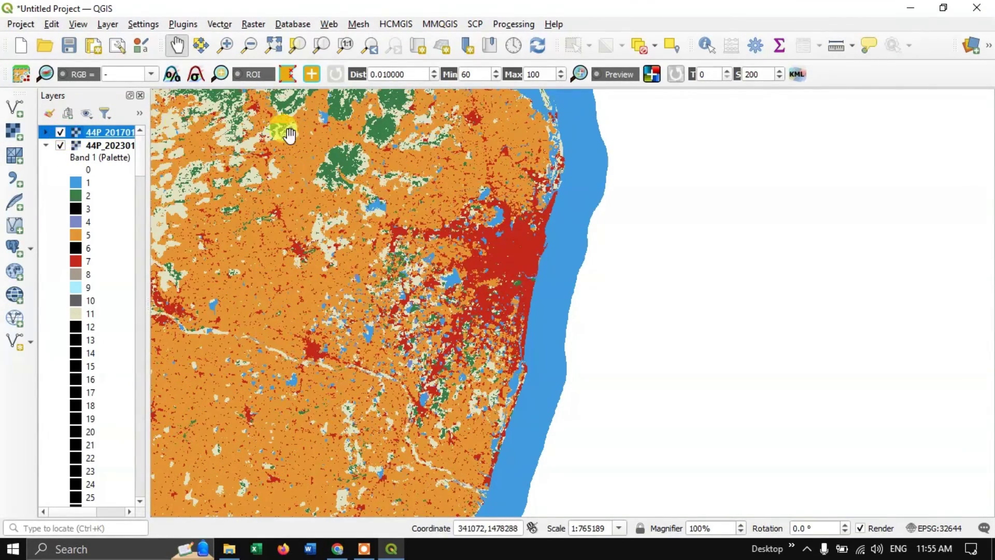
click(61, 132)
click(61, 133)
click(60, 133)
click(60, 133)
click(60, 133)
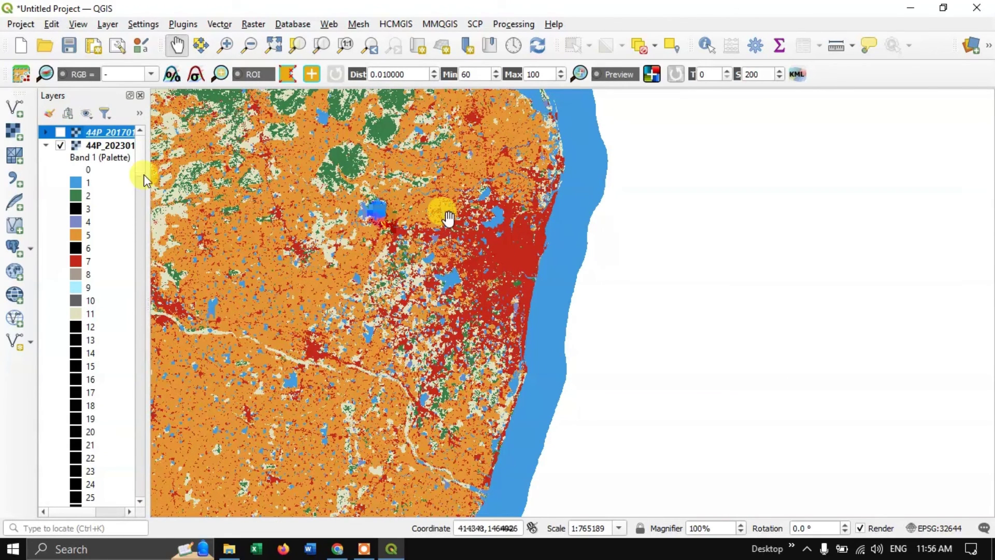
click(61, 132)
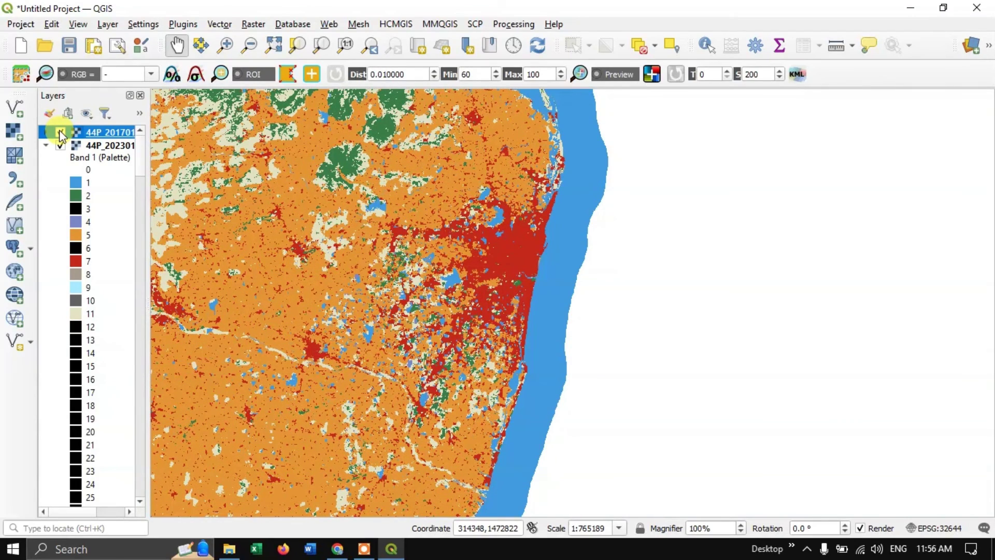
click(61, 133)
click(60, 133)
click(61, 133)
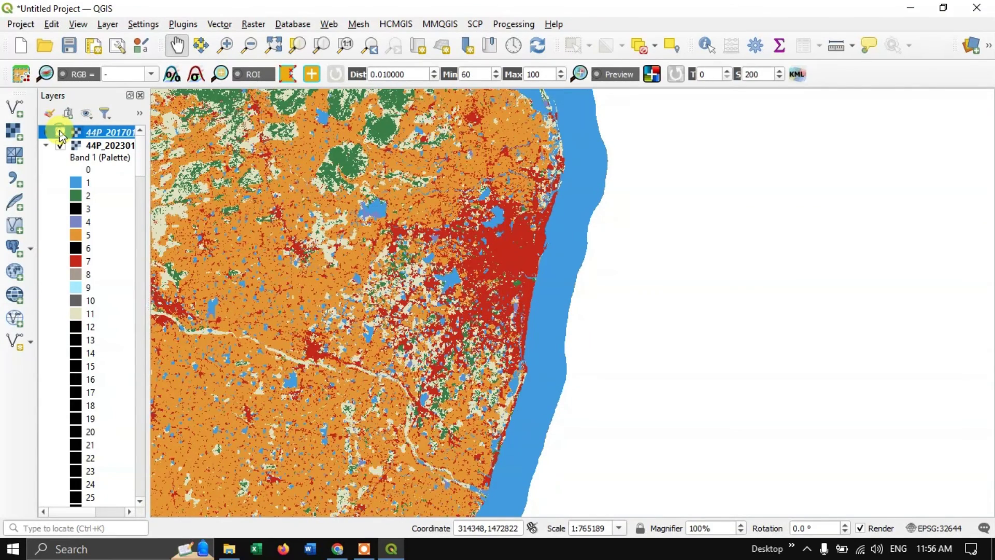